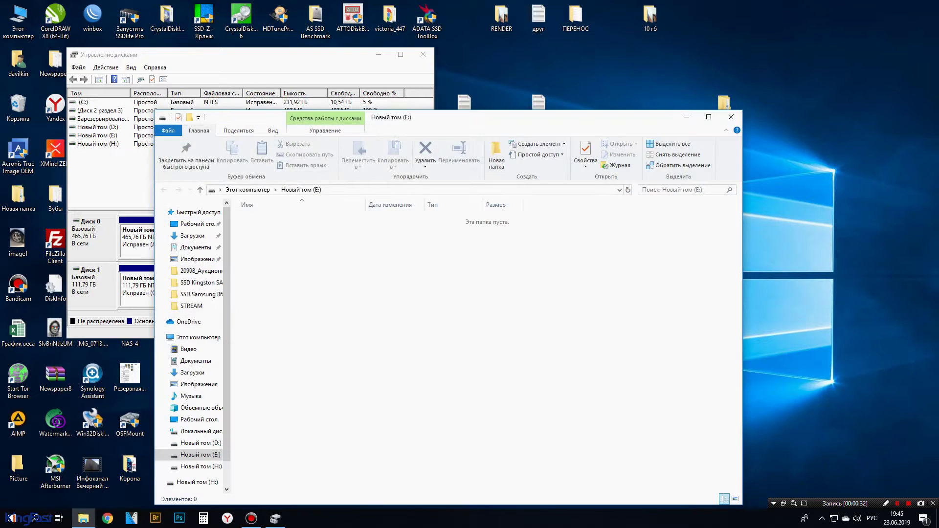
- Clear the drive E: and Disk Management windows off the desktop and launch SSDLife Pro to show the KingFast drive's health
click(731, 117)
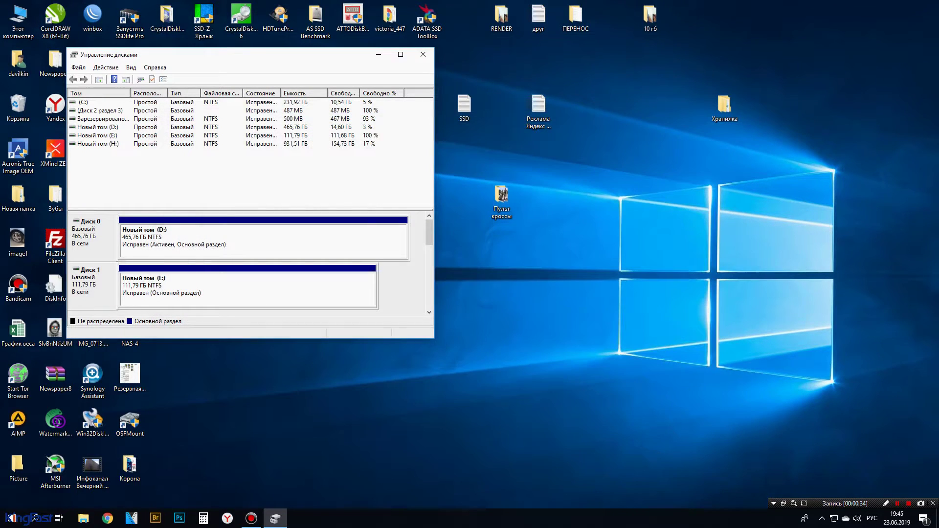
click(378, 55)
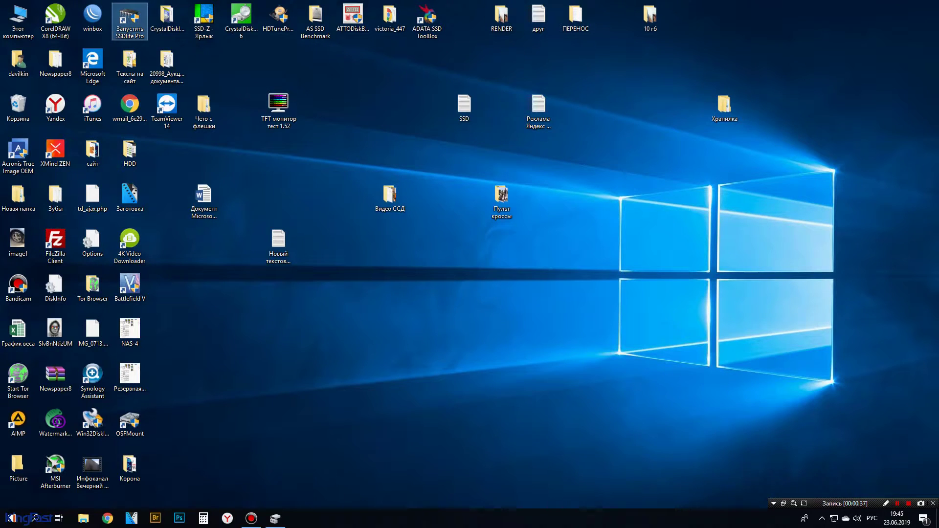
double_click(130, 19)
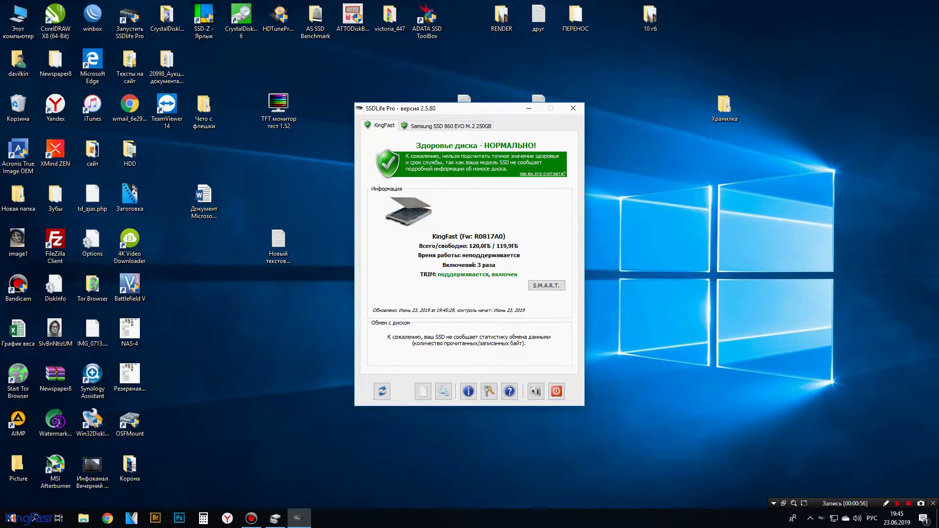
drag(464, 108, 141, 52)
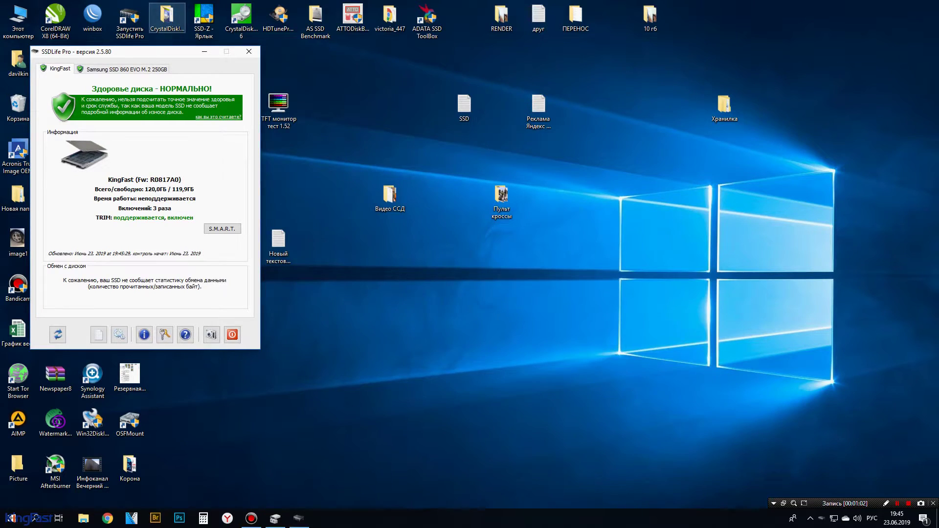
- Launch DiskInfo64 from the CrystalDiskInfo7_8_3 folder and review the S.M.A.R.T. attributes of the KingFast drive E:
double_click(167, 18)
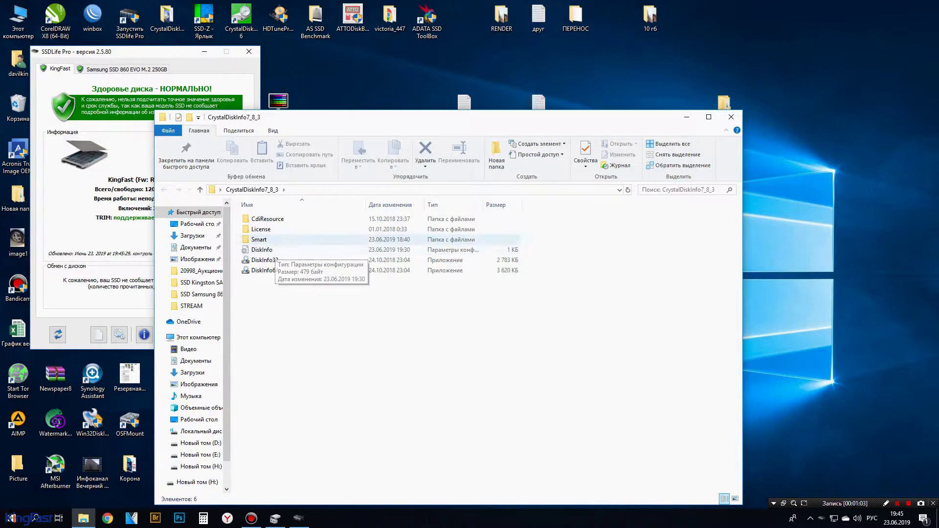
click(265, 270)
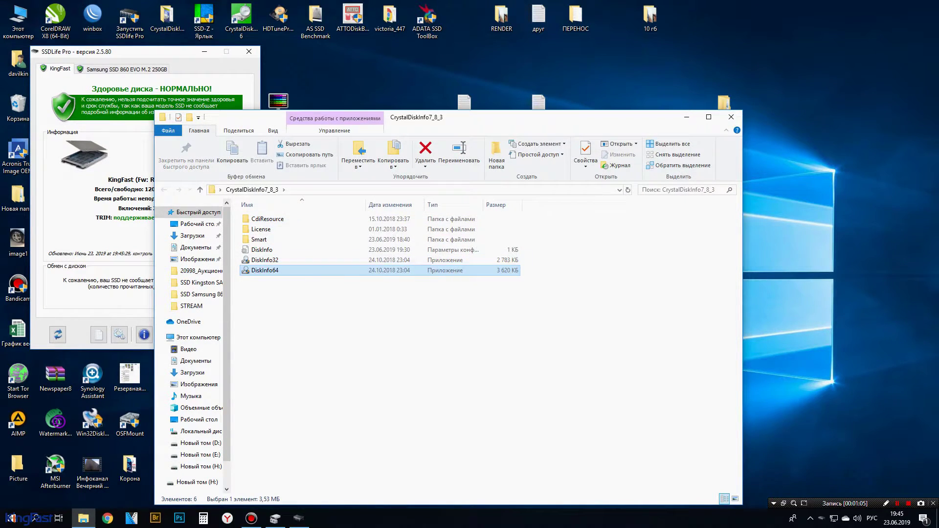
click(731, 116)
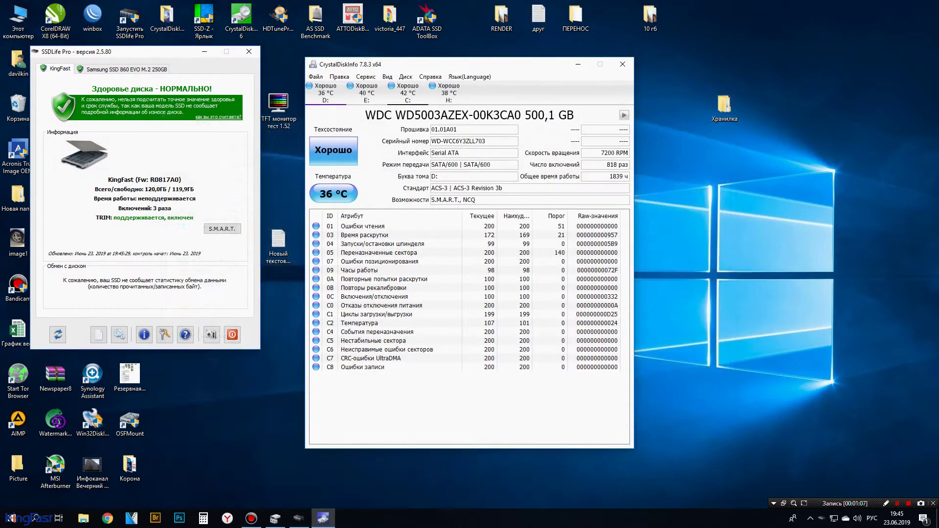
click(366, 91)
drag(456, 68, 421, 56)
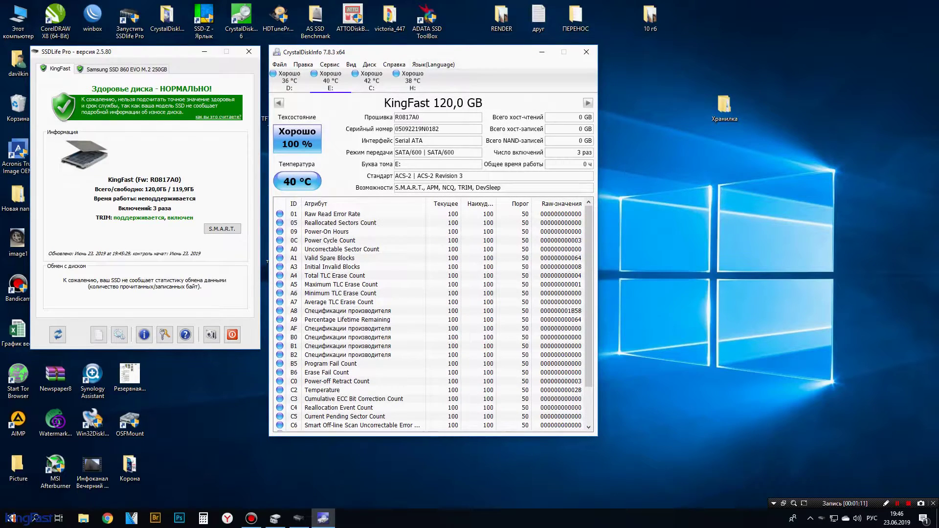
scroll(431, 318, down, 2)
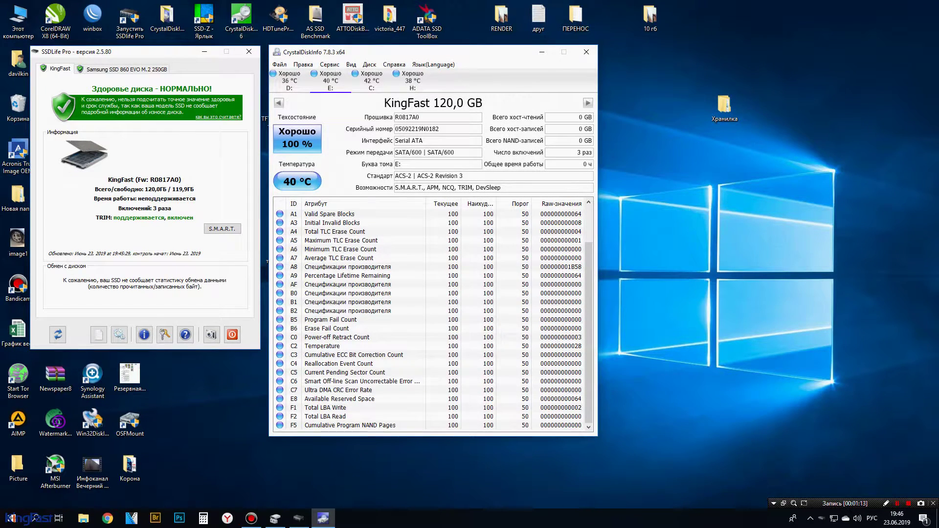
scroll(431, 318, up, 2)
scroll(430, 318, down, 2)
scroll(431, 318, up, 2)
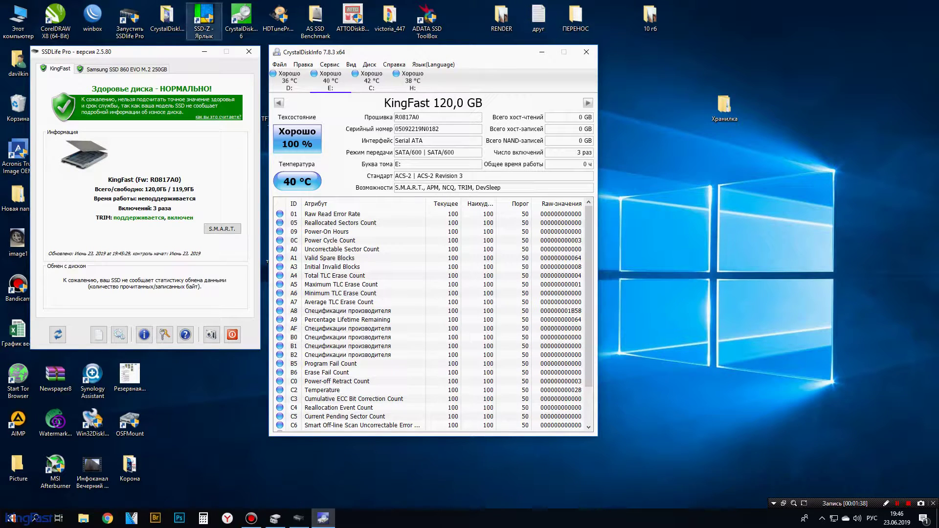
- Open CrystalDiskMark beside the other diagnostic windows and run all tests on drive E: with 5 passes of 1GiB
double_click(241, 17)
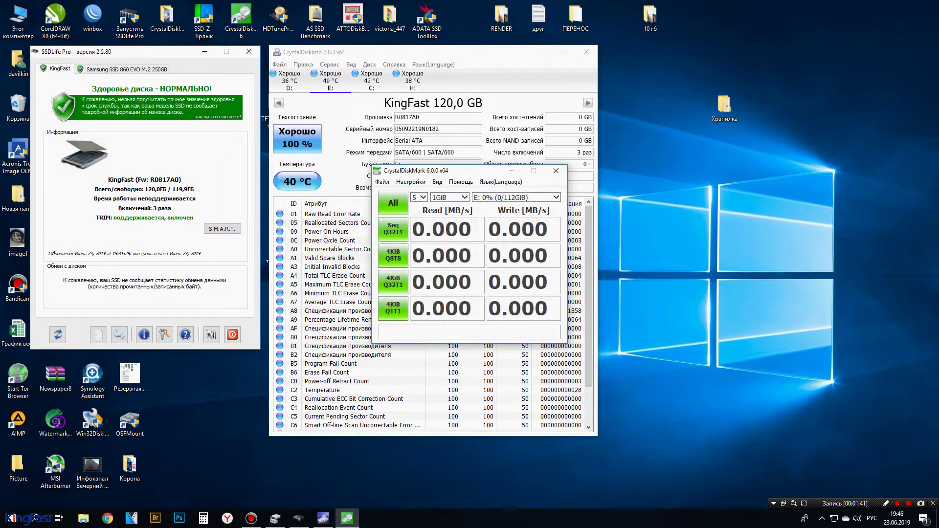
drag(469, 175, 733, 57)
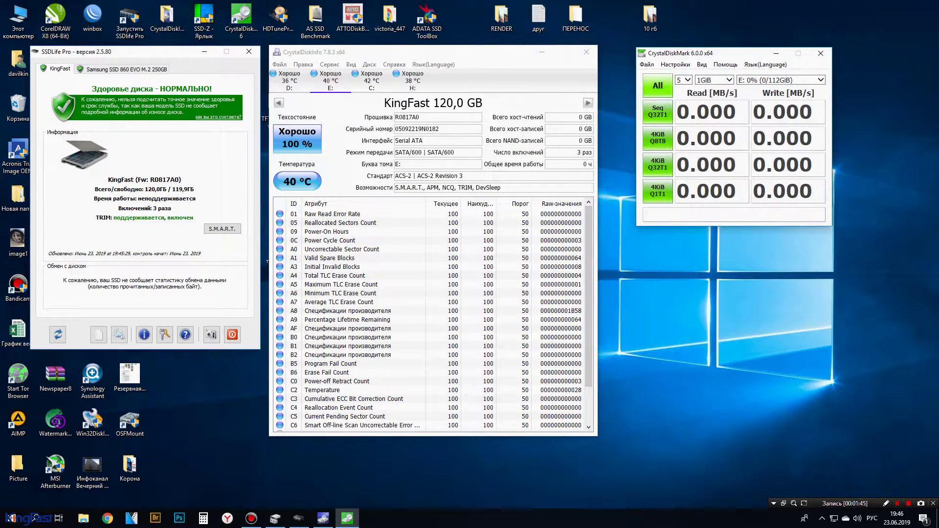
click(657, 86)
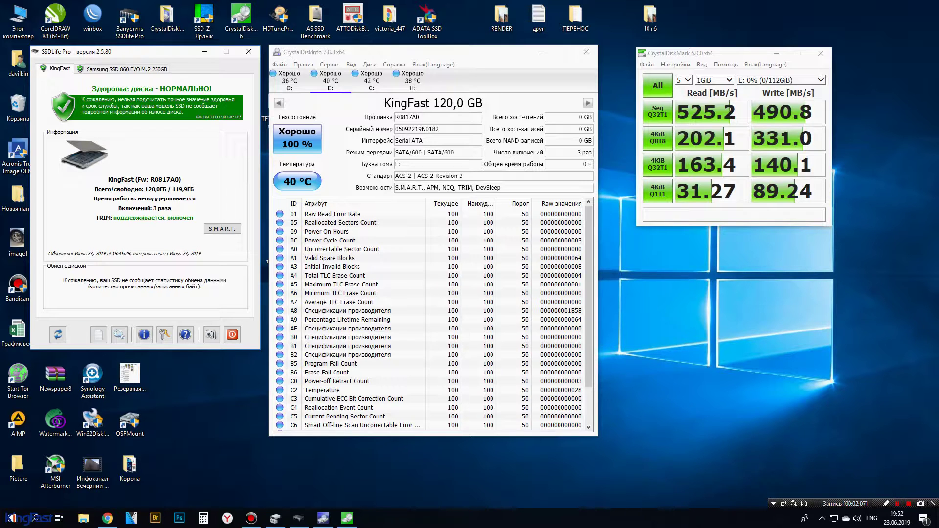
- Launch AS SSD Benchmark from its desktop folder and run the 1 GB benchmark on the E: KingFast drive
double_click(315, 19)
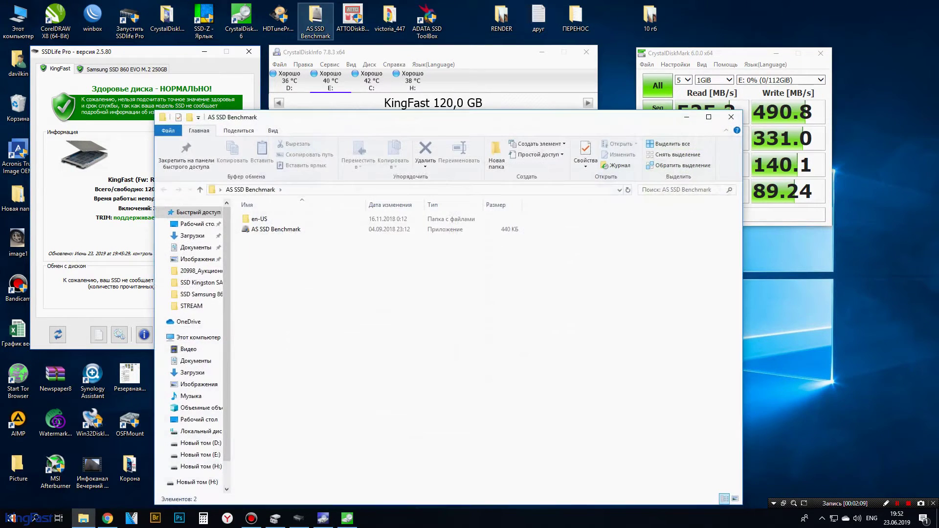
double_click(275, 229)
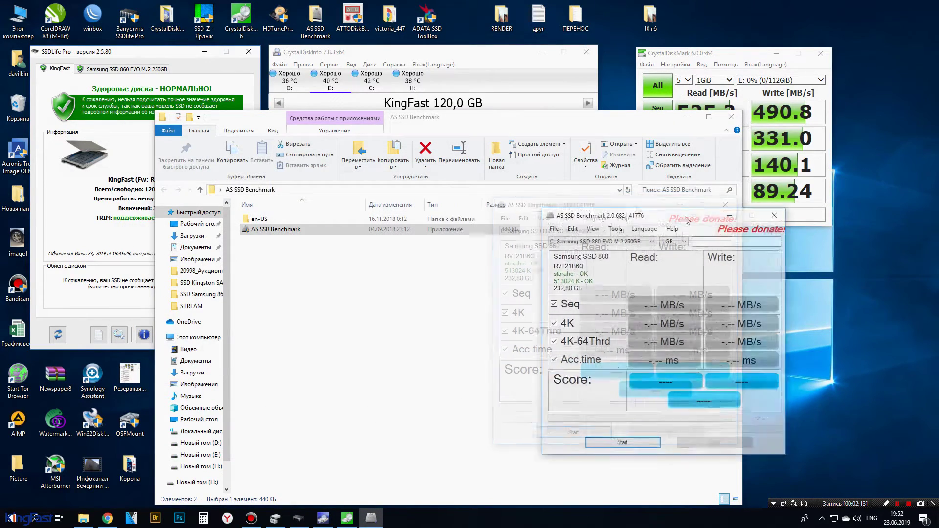
click(687, 117)
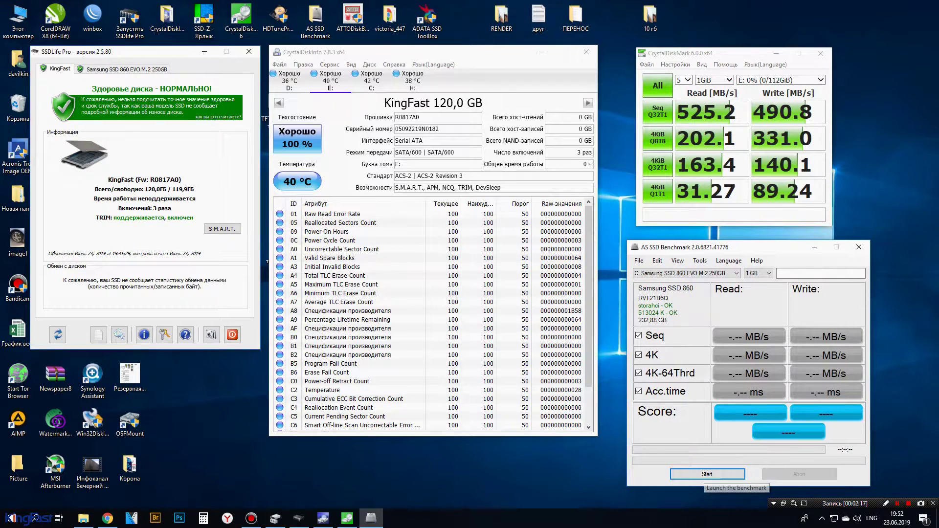
click(685, 273)
click(650, 285)
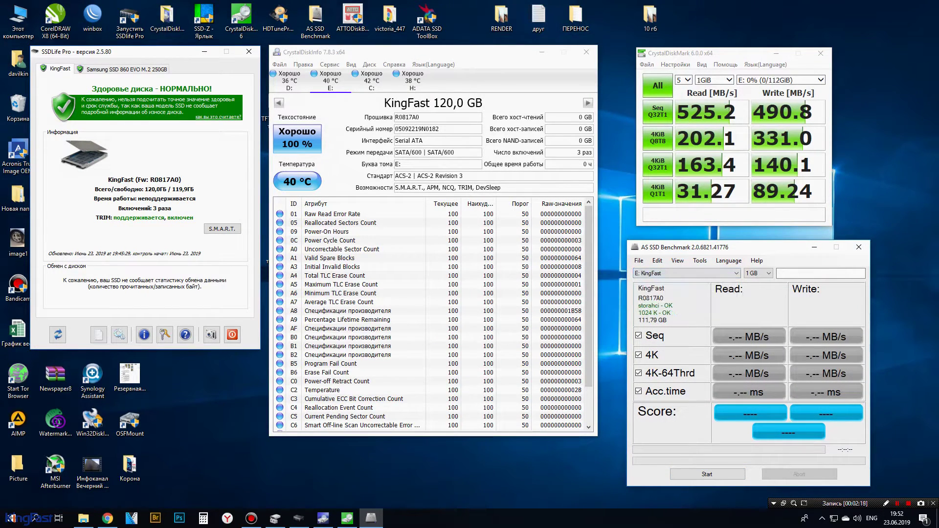
click(707, 474)
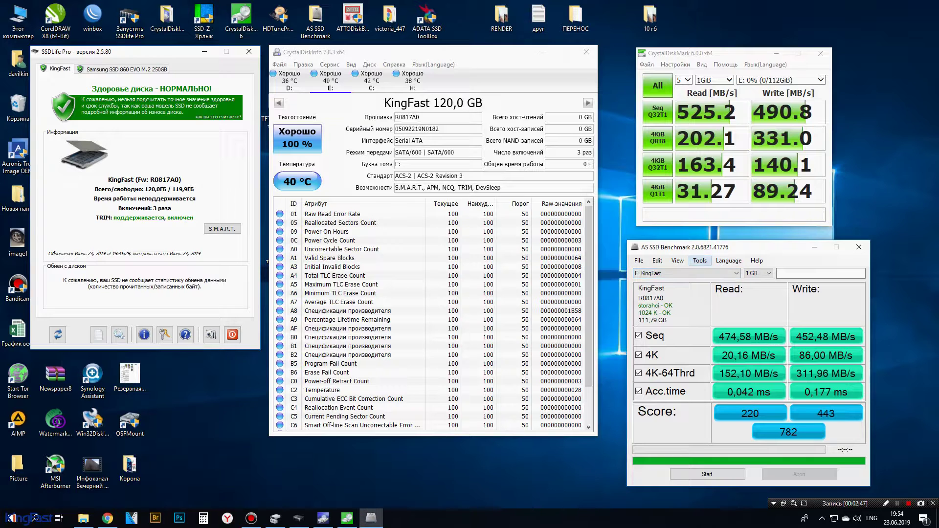
- Run the AS SSD Copy-Benchmark on the KingFast drive with the ISO, Program and Game tests
click(700, 260)
click(729, 271)
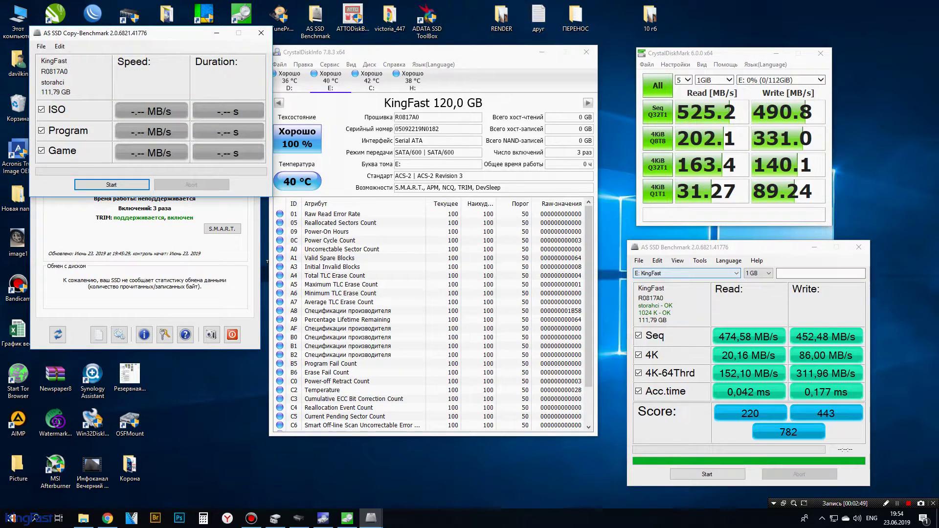
drag(182, 39, 468, 271)
click(396, 416)
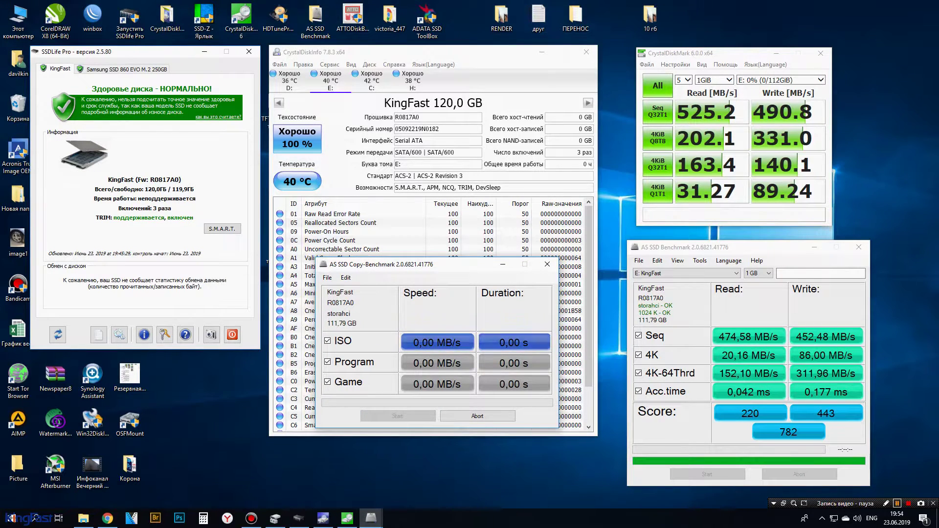
key(shift+F12)
key(shift+F12)
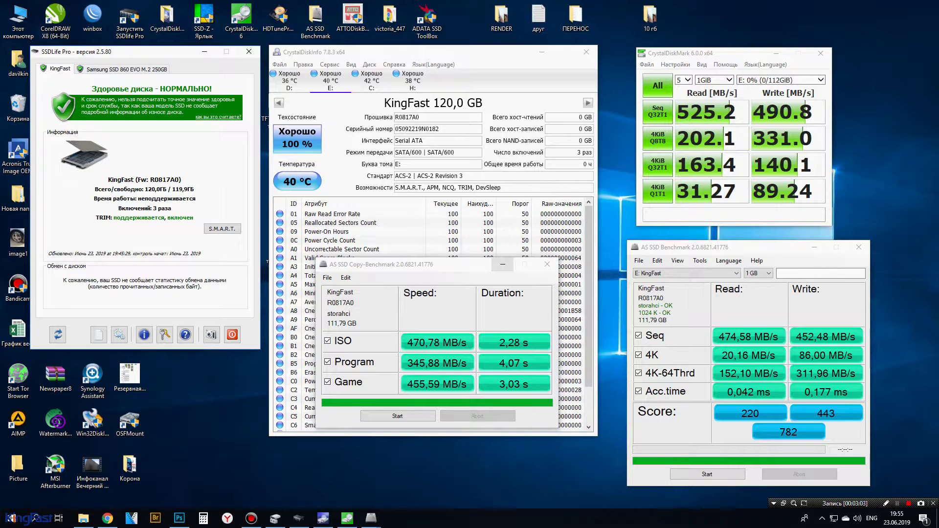
- Clear the AS SSD, CrystalDiskMark, CrystalDiskInfo and SSDLife Pro windows off the desktop
click(547, 264)
click(859, 247)
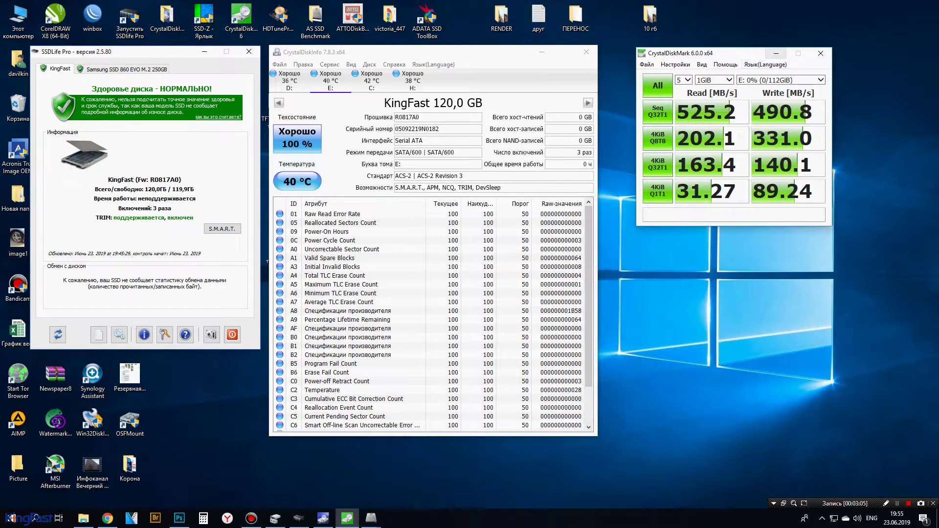
click(776, 52)
click(542, 51)
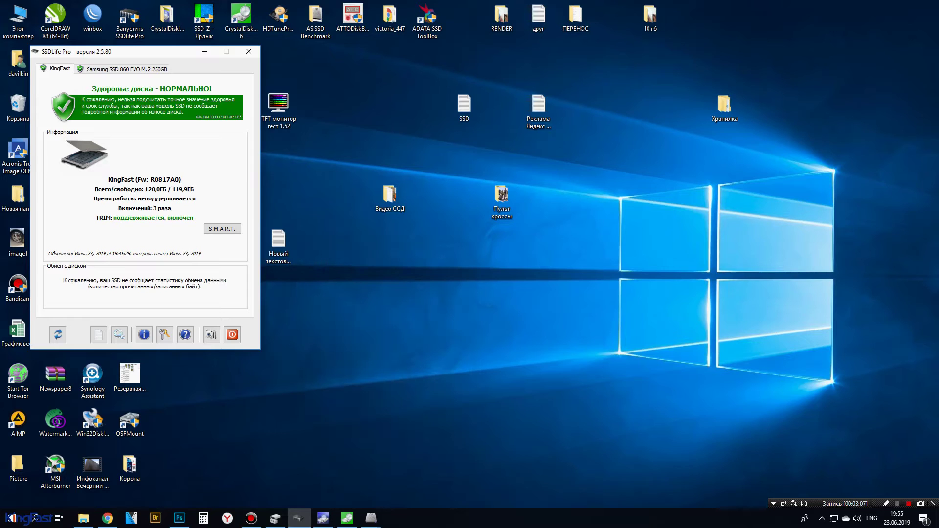
click(204, 52)
- Open drive E: from This PC and copy the desktop's RENDER folder onto it
double_click(18, 20)
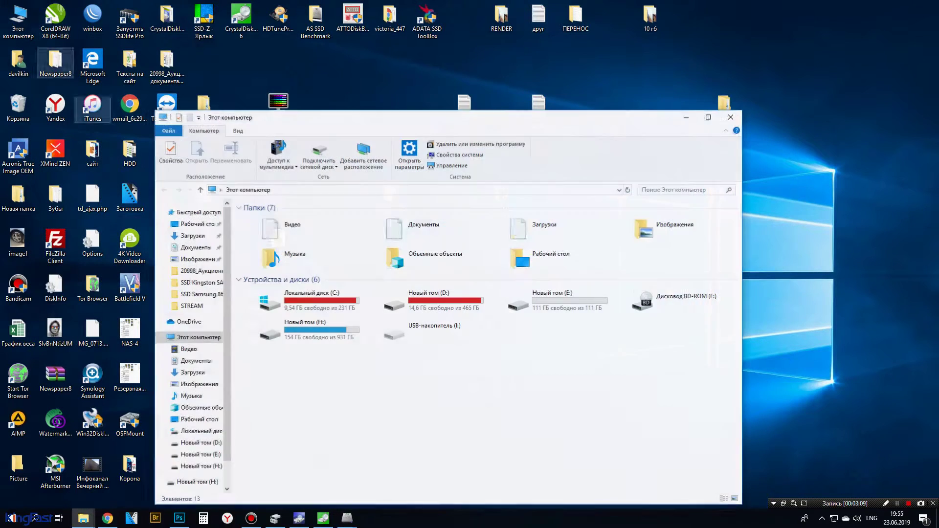
double_click(548, 300)
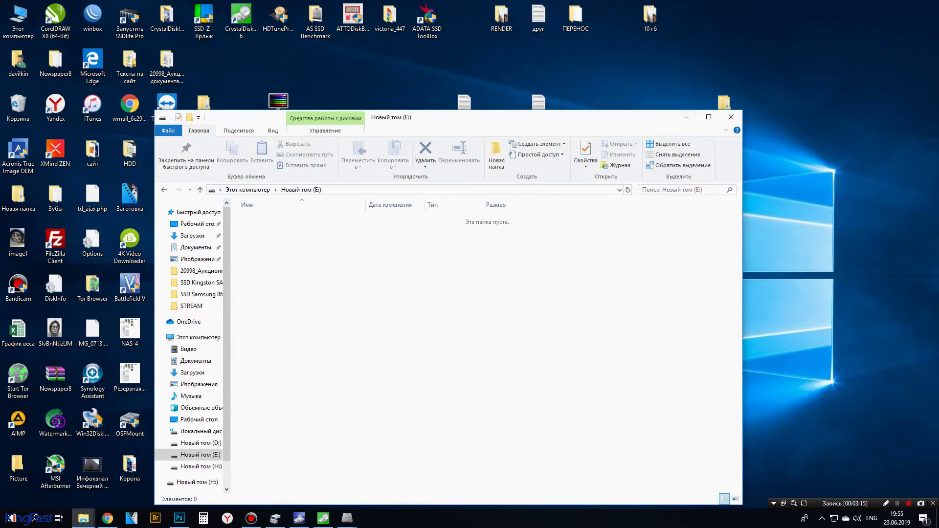
drag(648, 121, 658, 100)
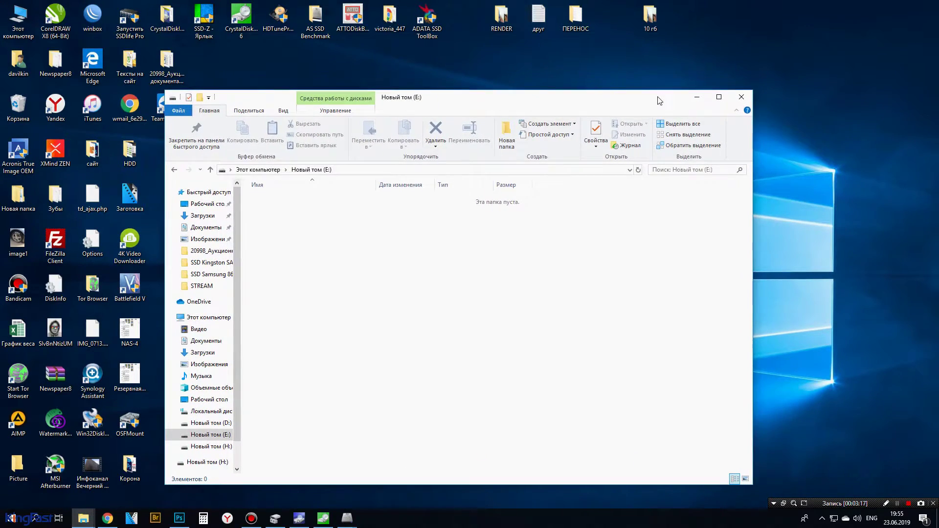
drag(501, 17, 394, 234)
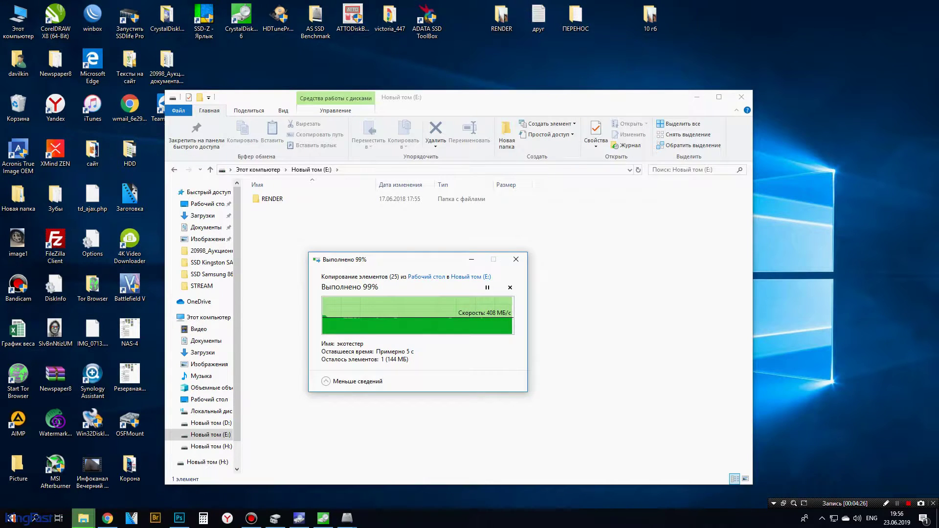
- Rename the copied folder on drive E: as RENDER1 and copy the desktop's RENDER folder there again
key(F2)
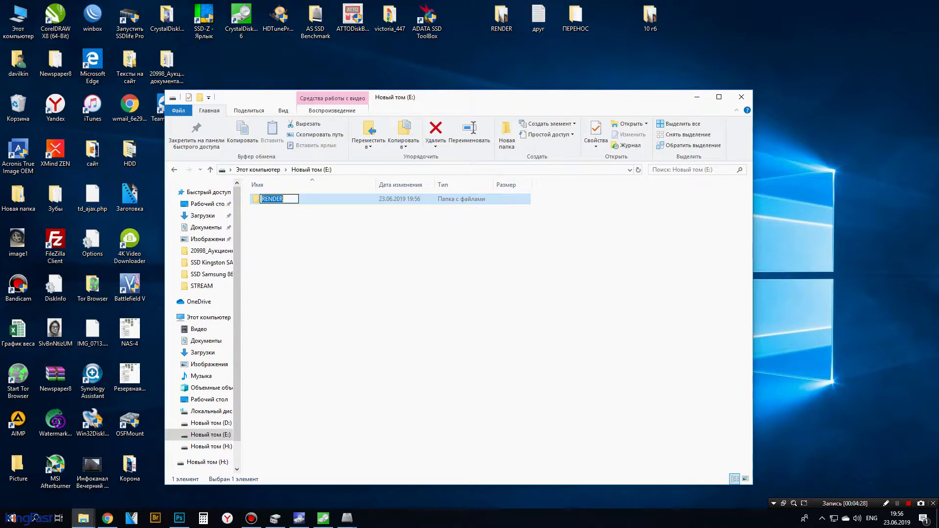
key(End)
text(1)
drag(501, 17, 336, 279)
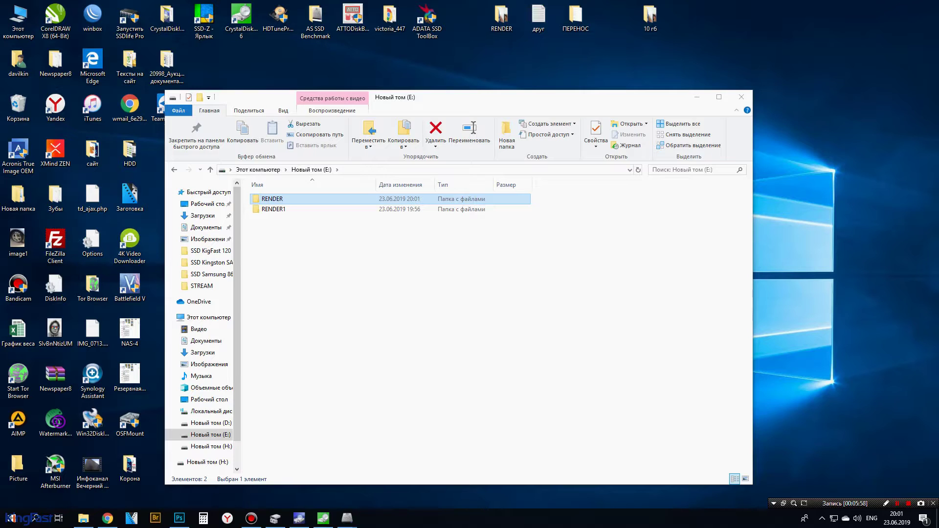
- Minimize the drive E: window and bring the earlier CrystalDiskMark results back onto the desktop
click(697, 97)
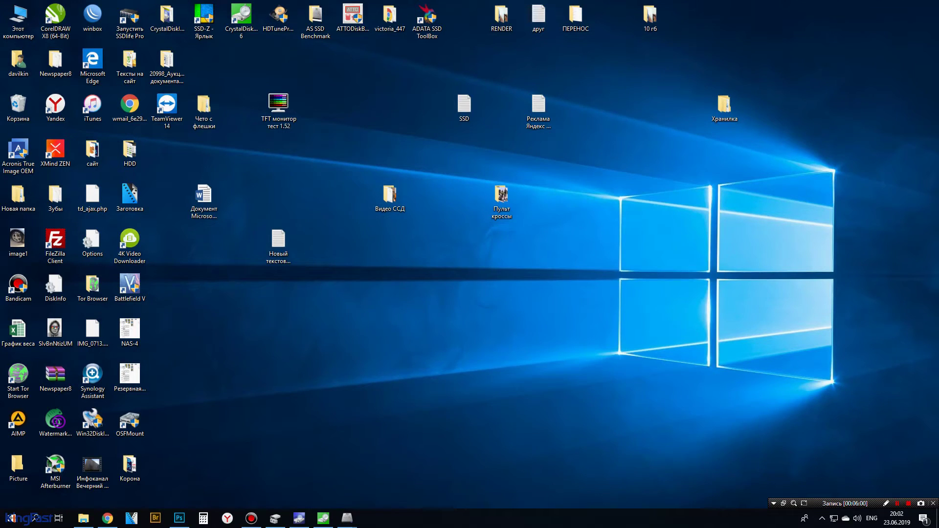
click(323, 518)
drag(739, 57, 419, 93)
- Run all tests on the partly filled drive E: in a second CrystalDiskMark window, arranging both windows for comparison
double_click(241, 20)
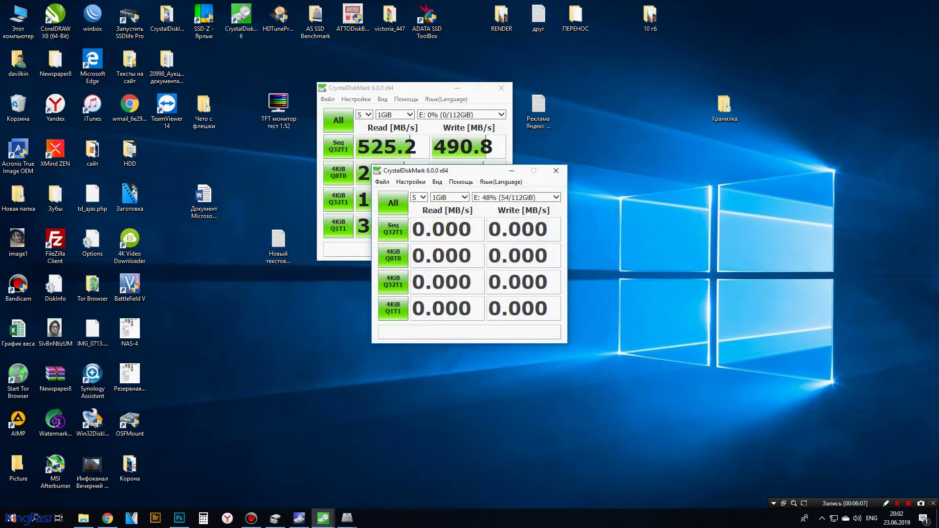
drag(454, 175, 770, 96)
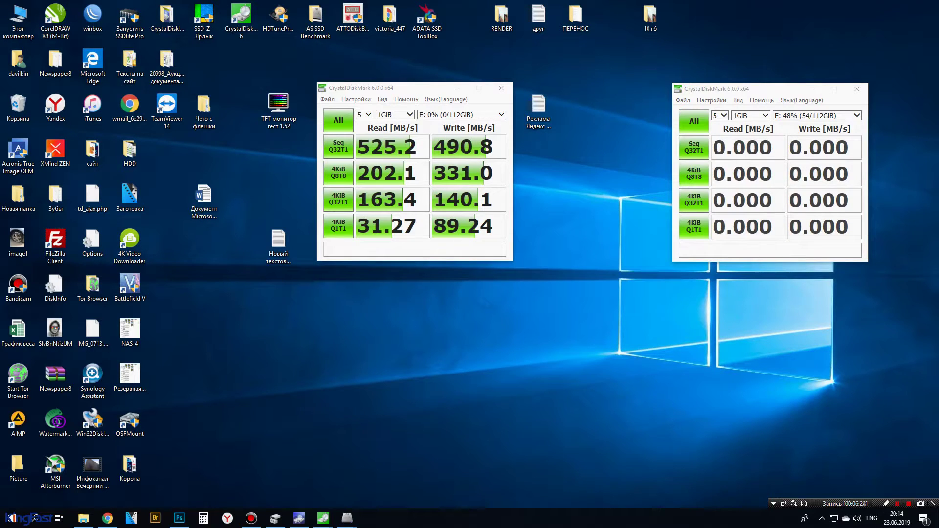
drag(747, 88, 723, 91)
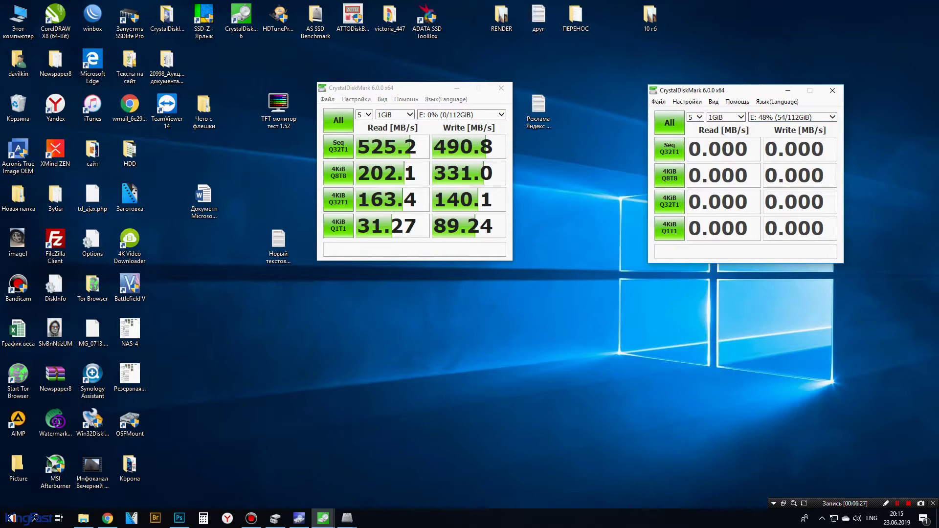
click(669, 122)
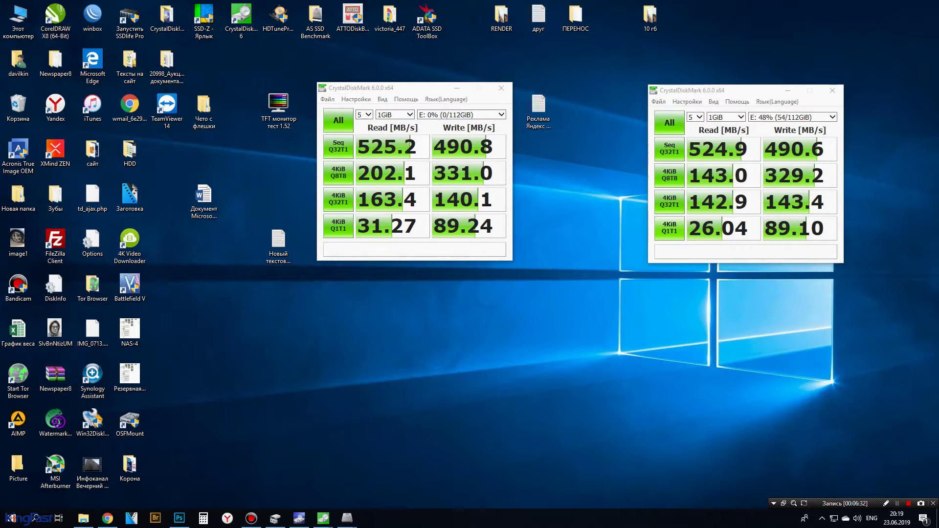
drag(401, 91, 151, 56)
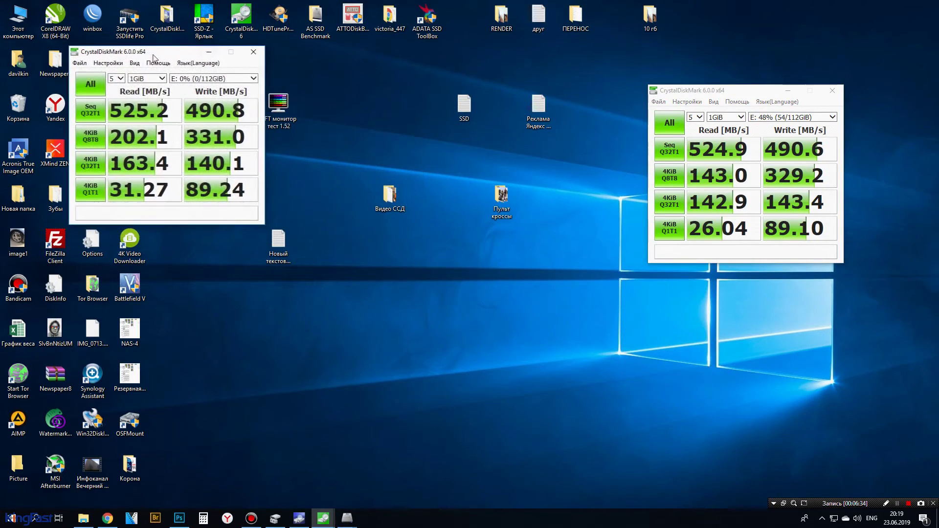
- Place the 48%-full drive's CrystalDiskMark results beside the empty drive's results, aligning the two windows for comparison
drag(733, 94, 407, 53)
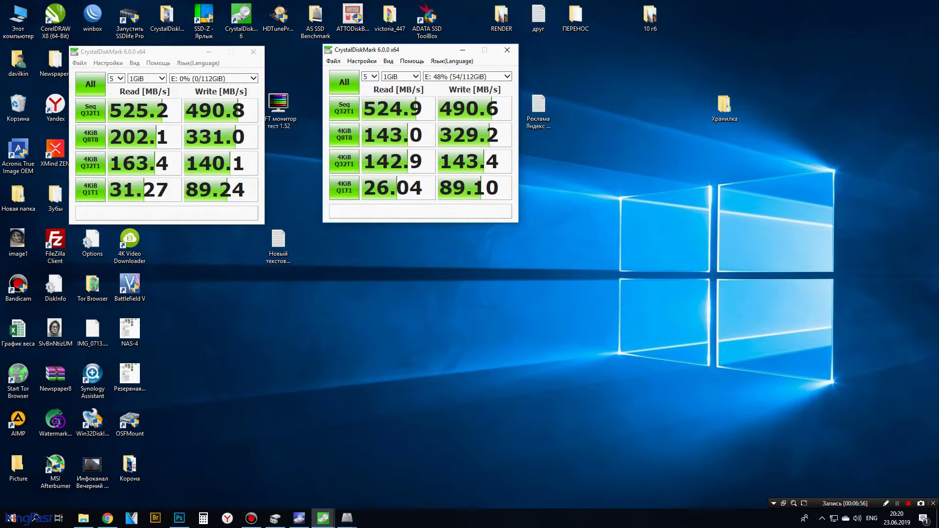
drag(426, 47, 430, 50)
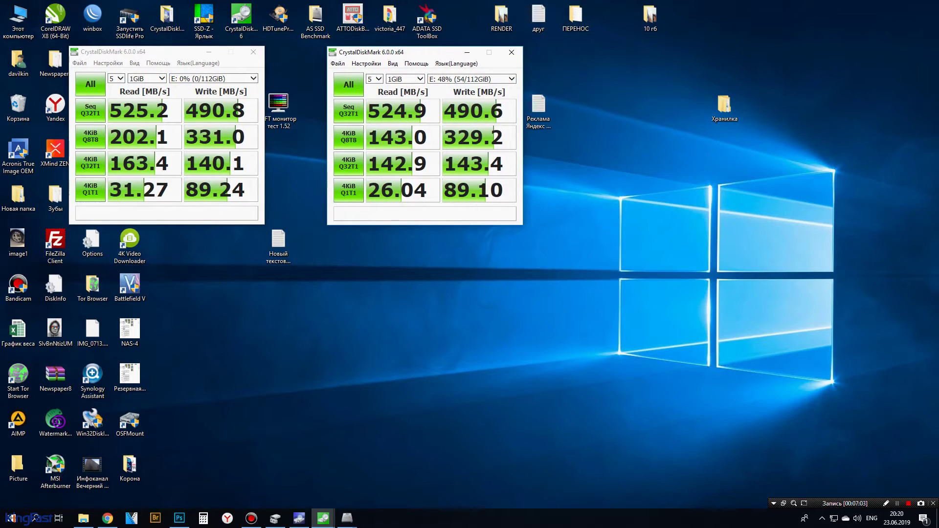
- On drive E:, rename the RENDER folder as RENDER2 and copy the desktop's RENDER folder there again, moving the copy progress window clear of the file list
double_click(19, 19)
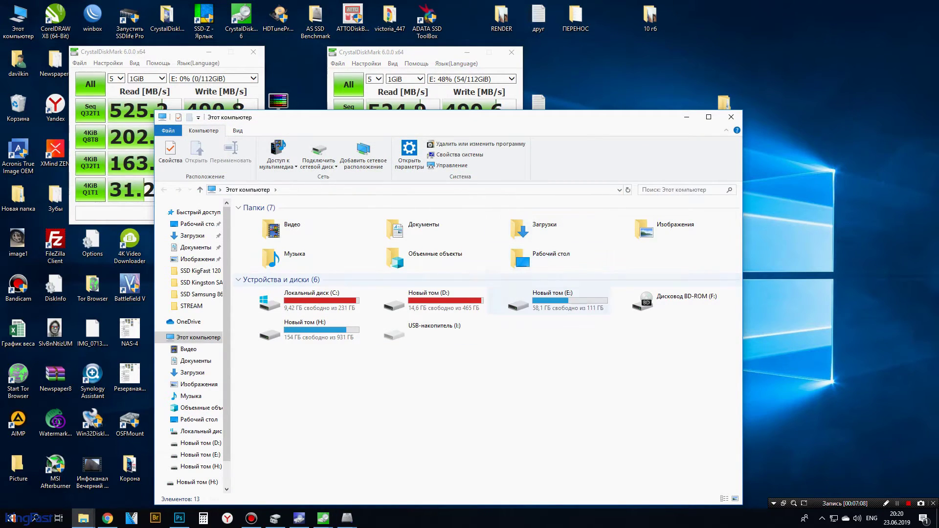
double_click(538, 299)
click(262, 219)
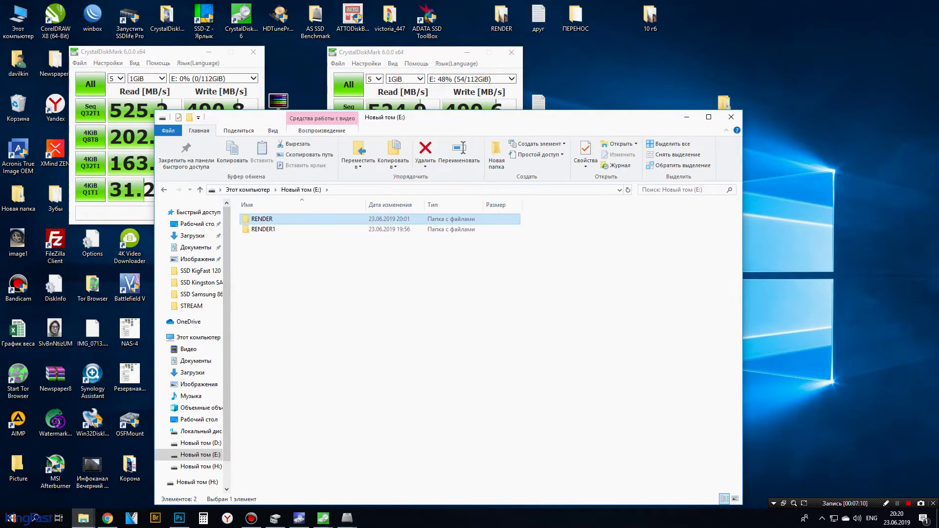
key(F2)
key(End)
text(2)
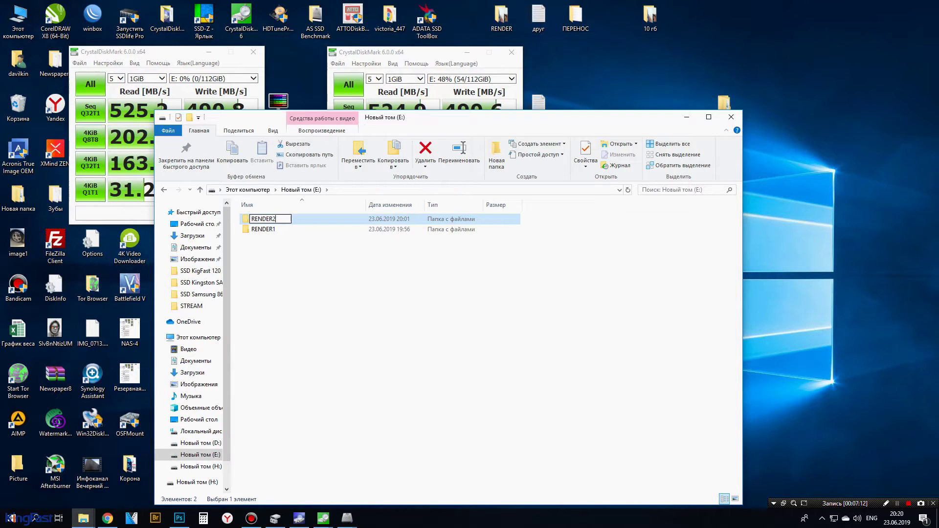
click(616, 64)
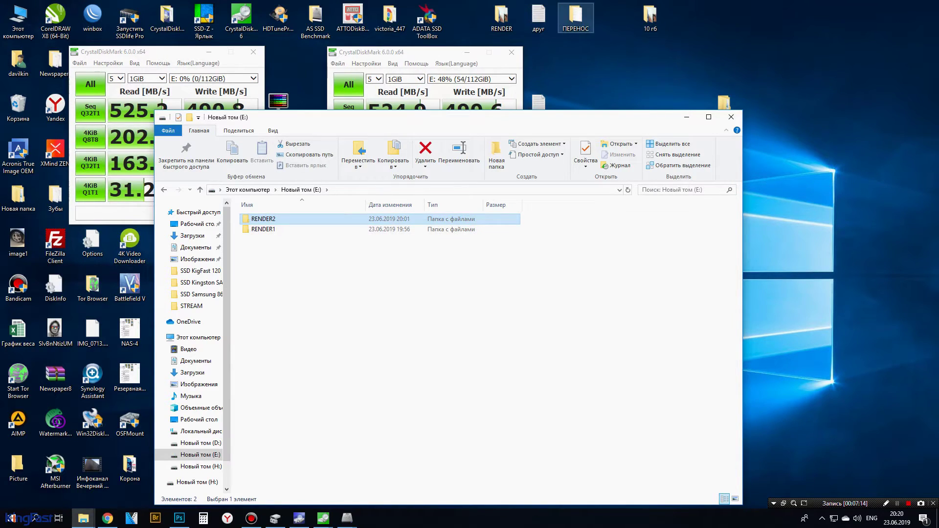
drag(501, 17, 325, 352)
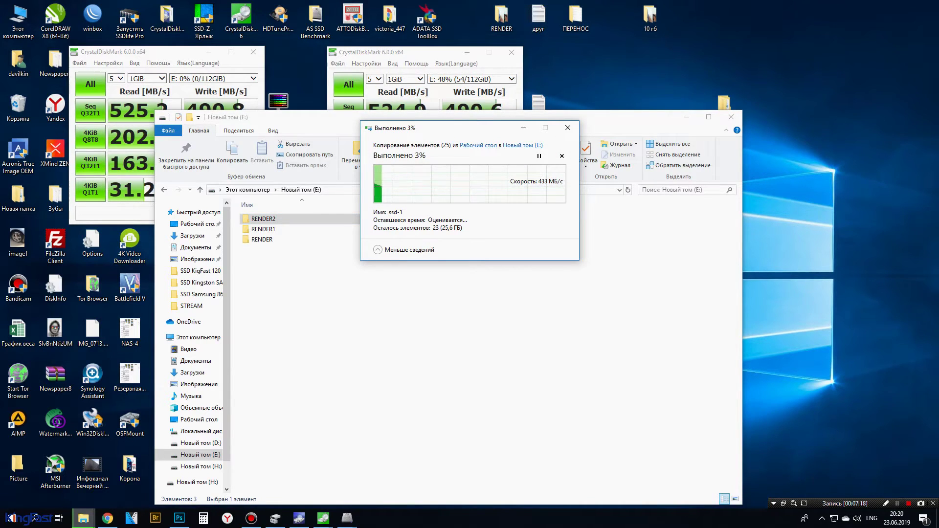
drag(440, 128, 431, 296)
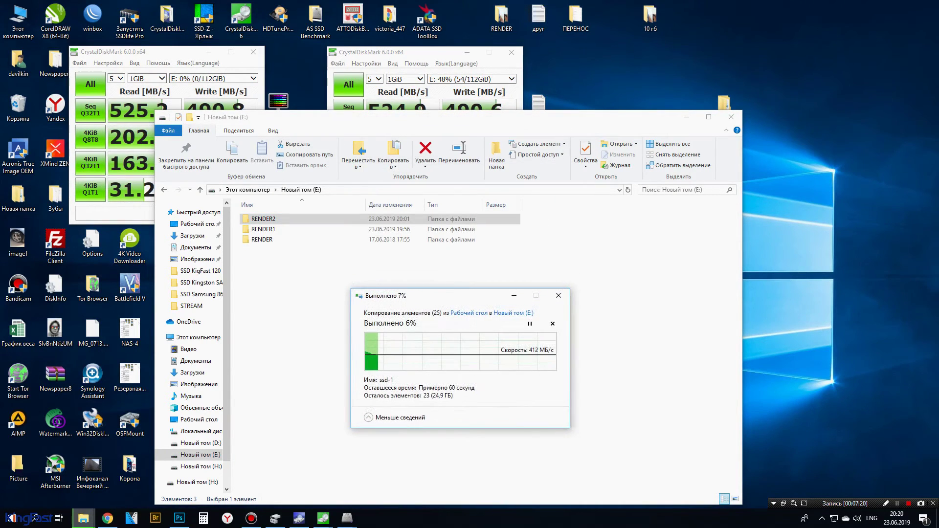